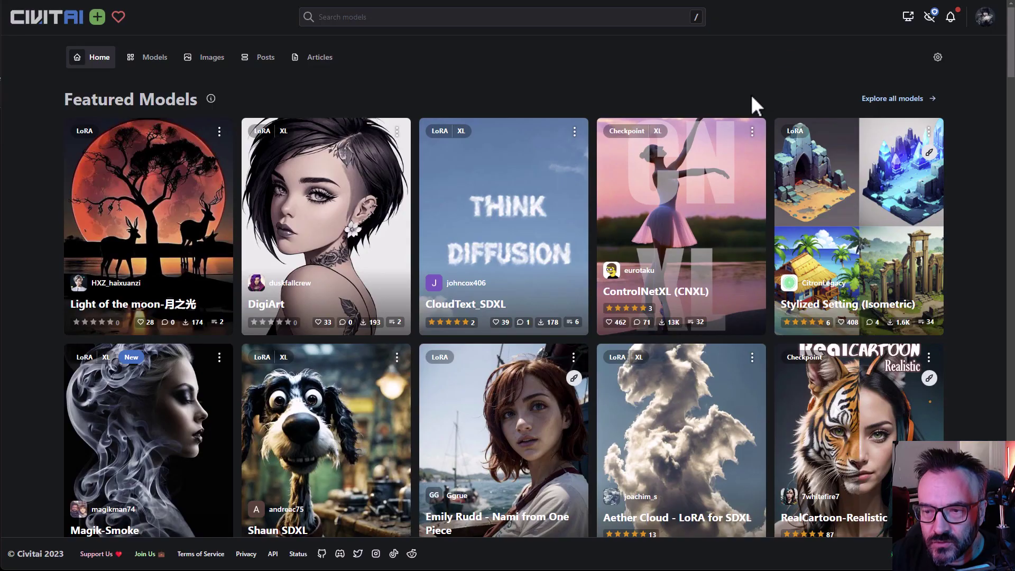
# Check the Civitai website's browsing-mode filters and featured models, then return to the WebUI's Civitai browser.
pyautogui.click(759, 1)
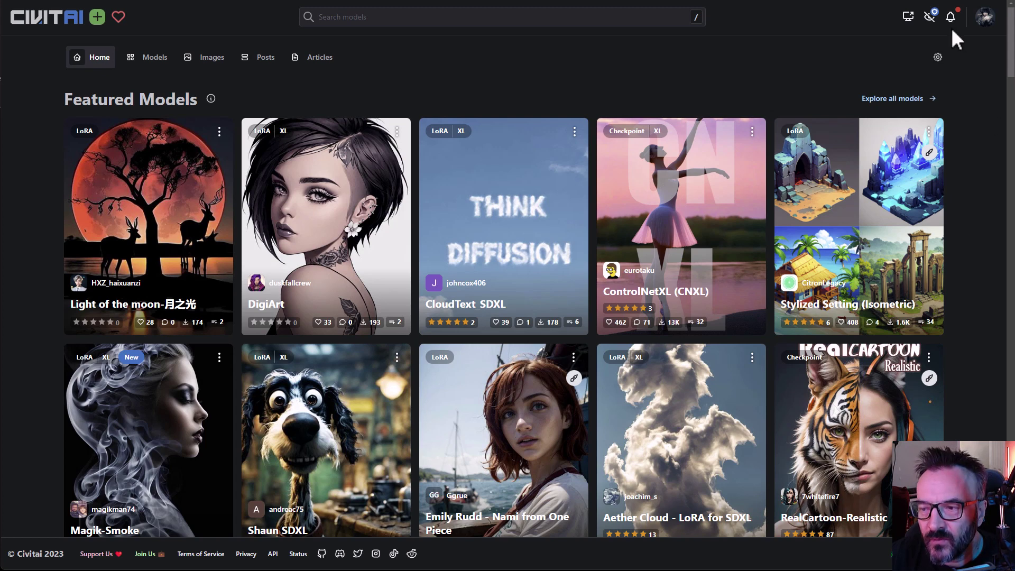
pyautogui.click(930, 22)
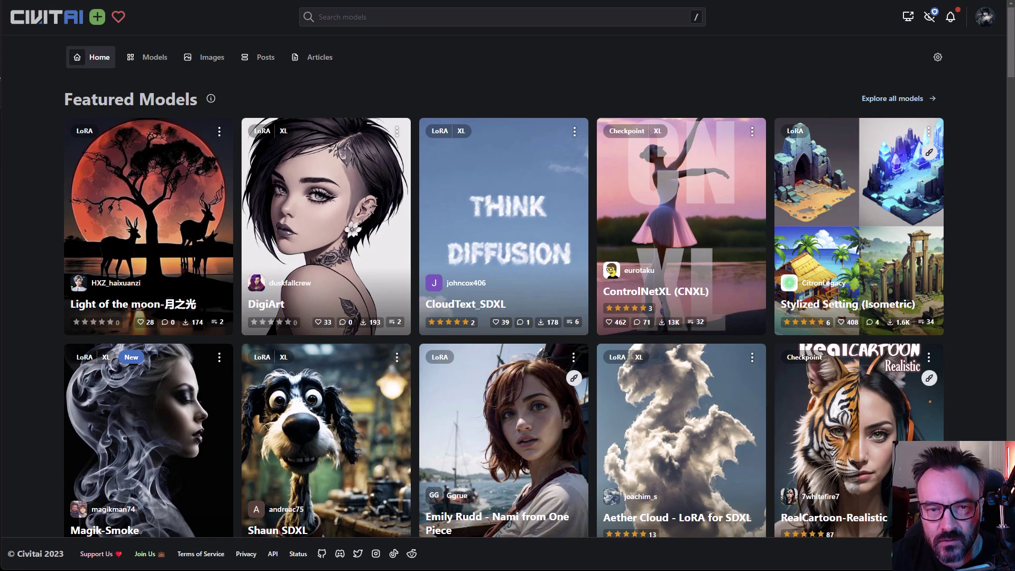
pyautogui.scroll(-8, 432, 107)
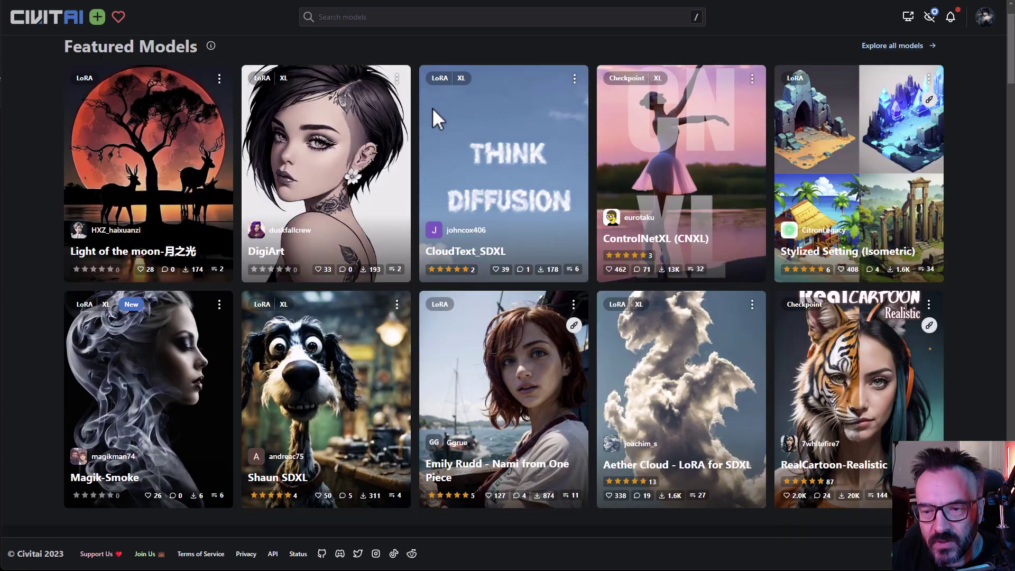
pyautogui.scroll(8, 441, 182)
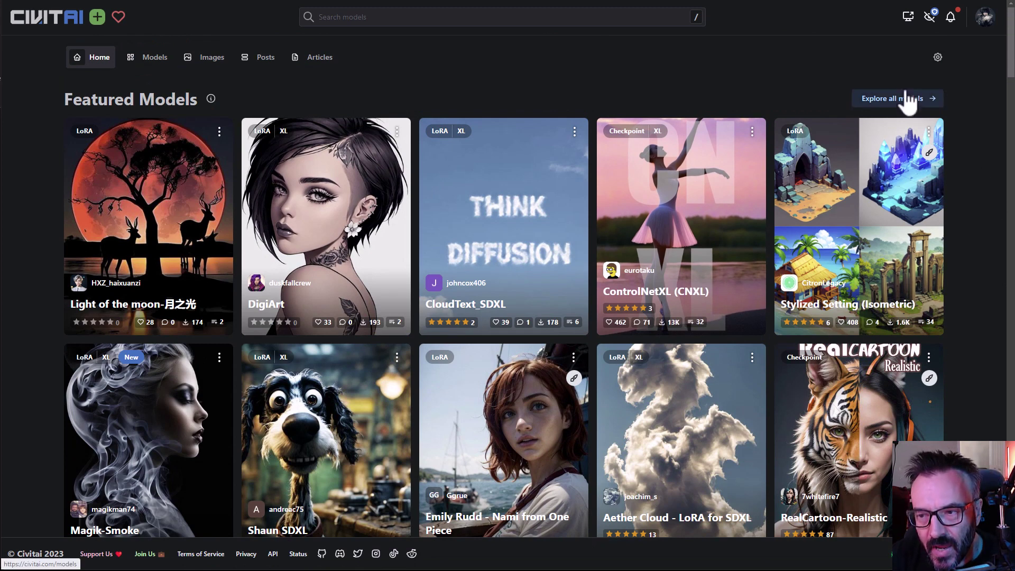
pyautogui.hotkey('ctrl', 'Tab')
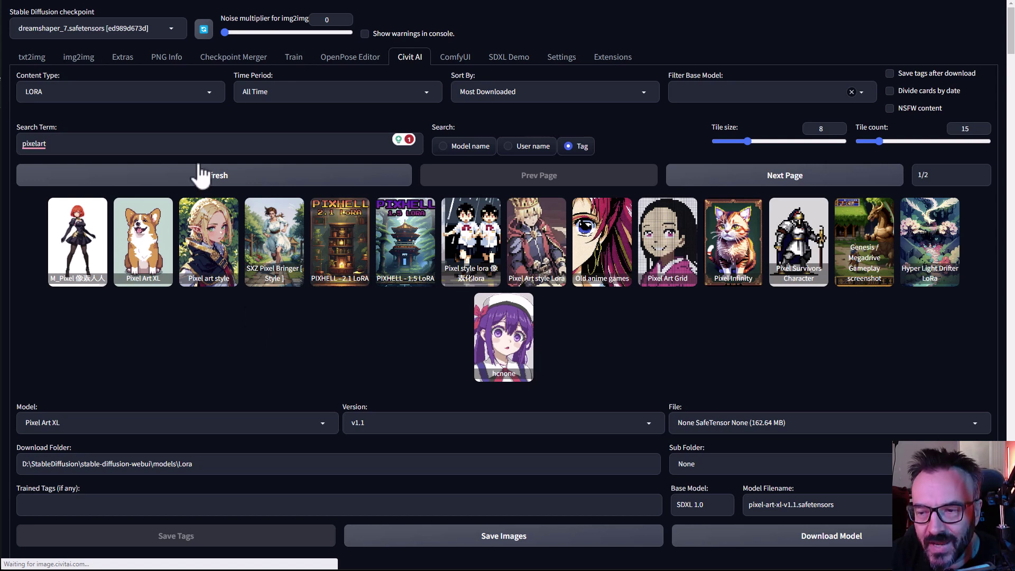
# Look over the Extensions page's Available list, then return to Installed, where sd-civitai-browser-plus is enabled.
pyautogui.click(612, 56)
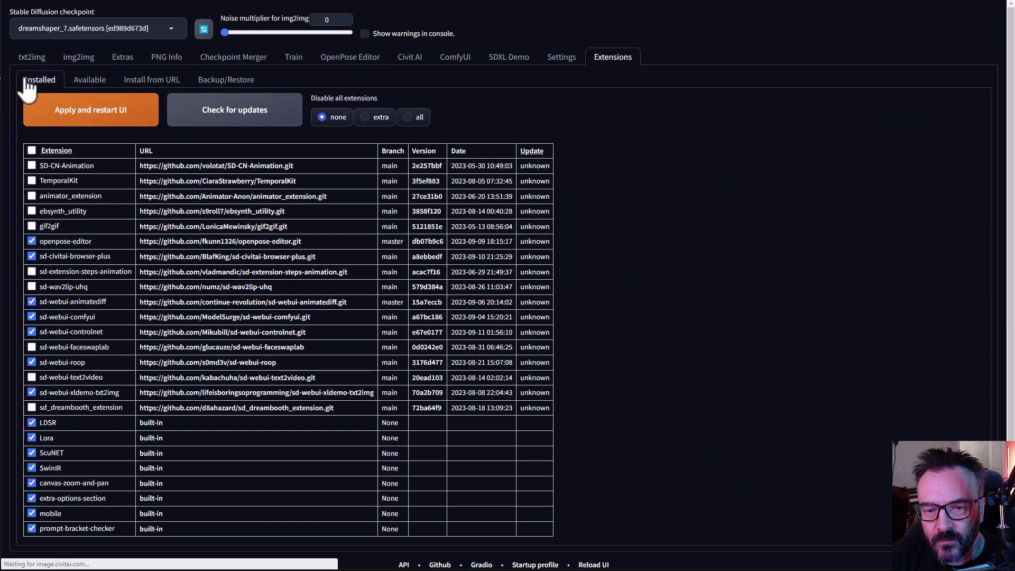
pyautogui.click(84, 80)
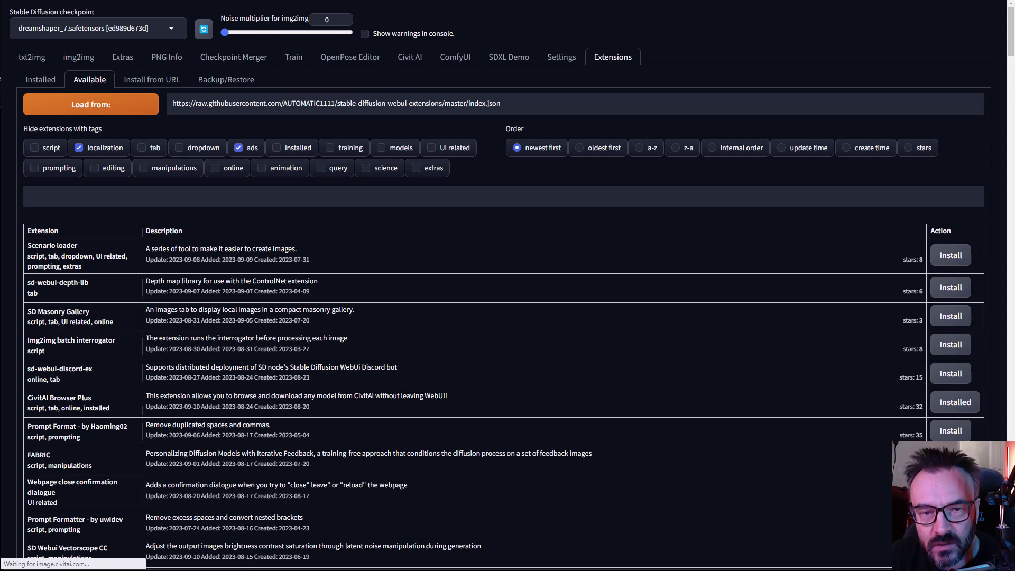
pyautogui.click(40, 79)
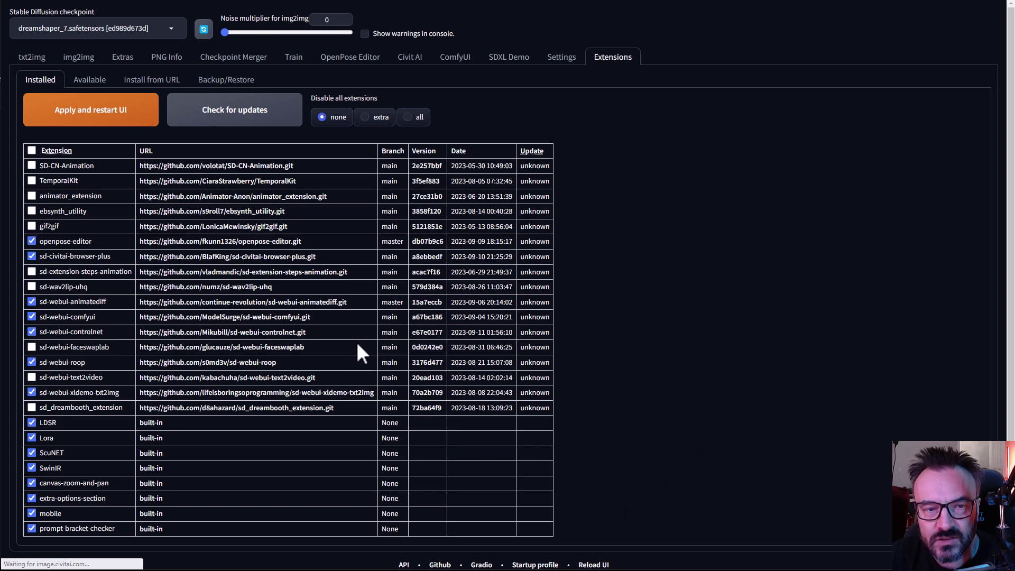
# Read the cmd.exe server console log, then return to the web UI's txt2img page.
pyautogui.hotkey('alt', 'Tab')
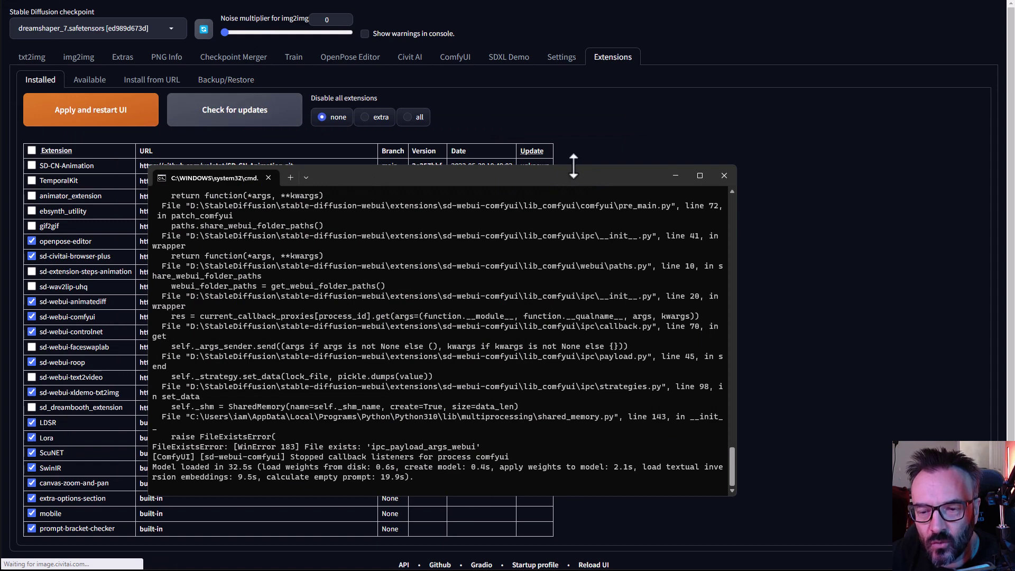
pyautogui.hotkey('alt', 'Tab')
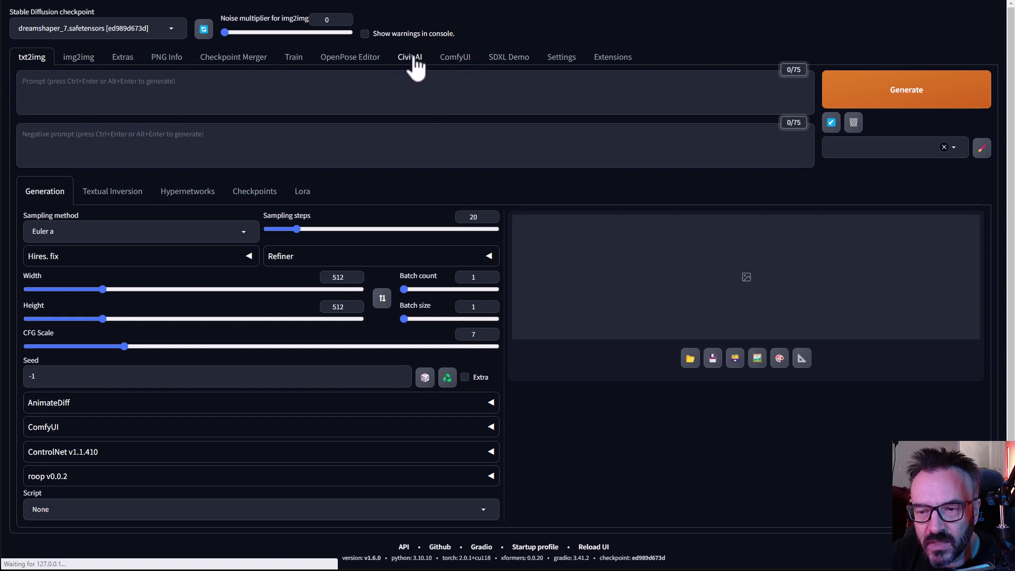
# Open the Civit AI browser tab and review content types, leaving Checkpoint selected.
pyautogui.click(411, 58)
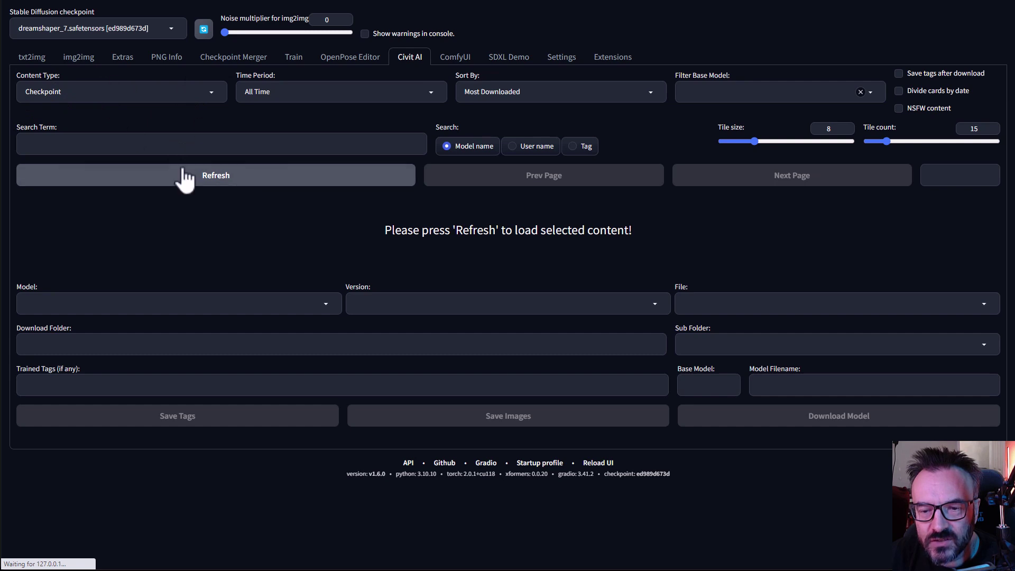
pyautogui.click(207, 91)
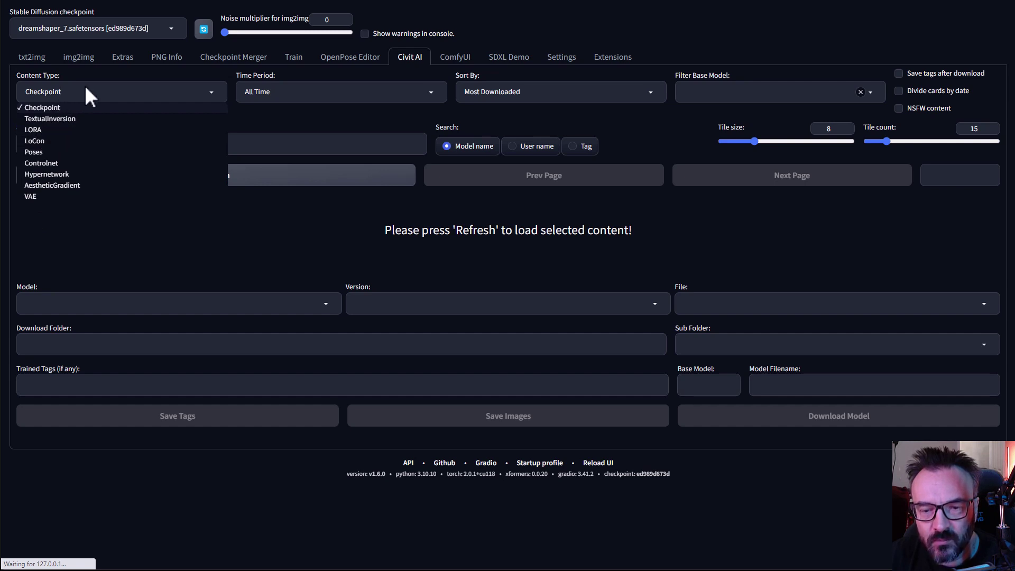
pyautogui.click(276, 235)
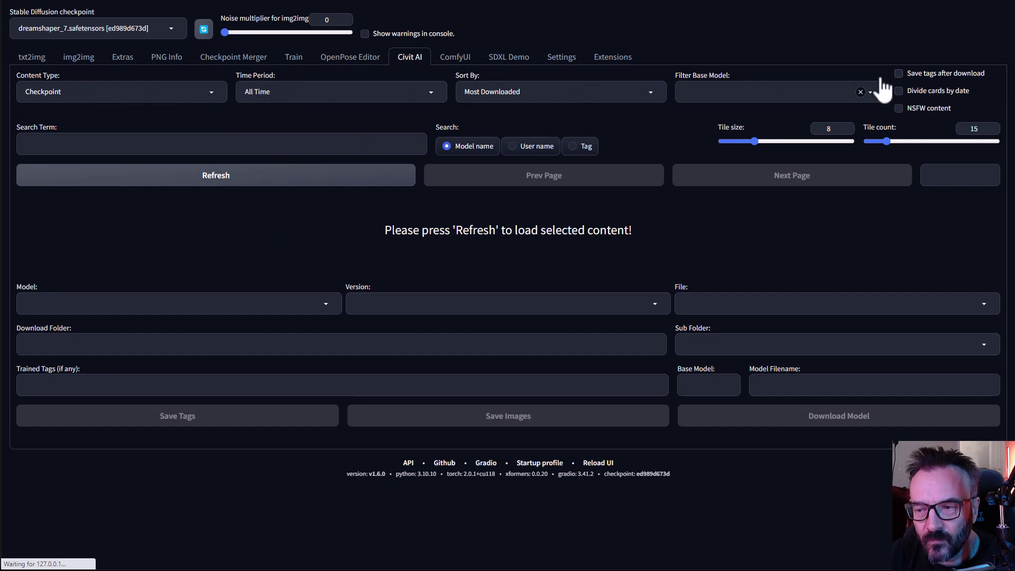
pyautogui.click(147, 143)
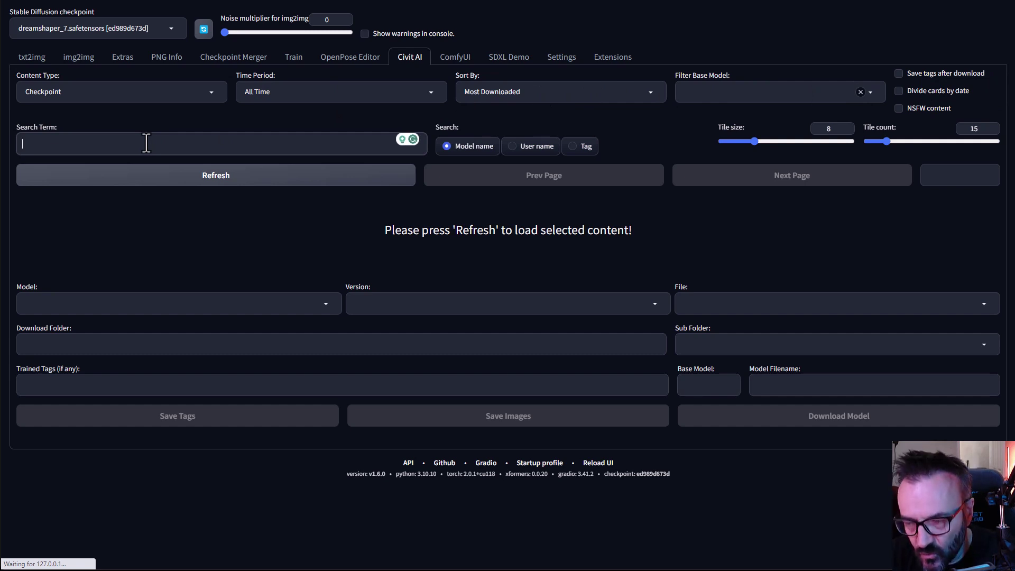
# Search checkpoints for 'pixel art' by Tag, listing PIXHELL and Pixel Art Sprite Diffusion.
pyautogui.write('pixel art')
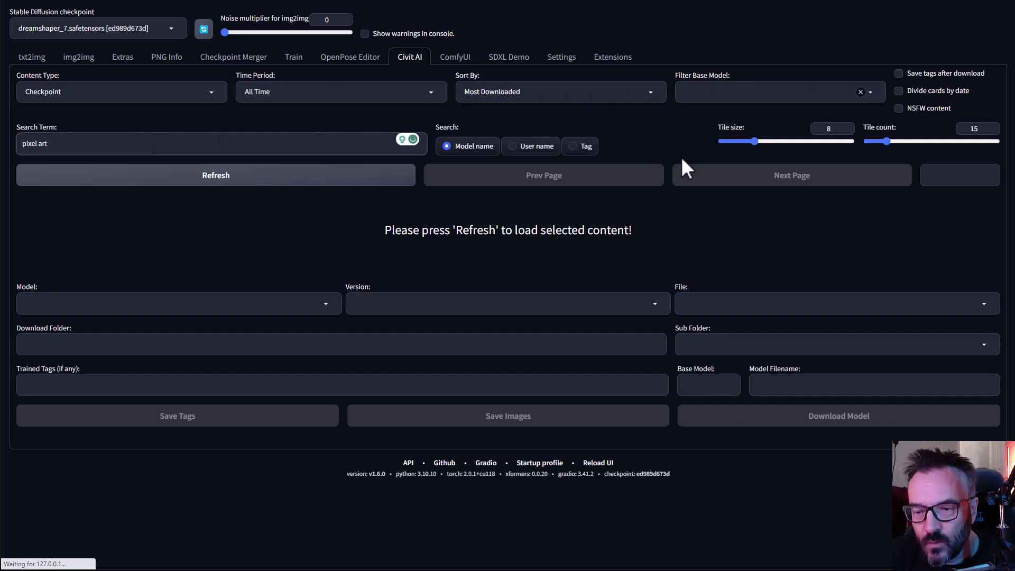
pyautogui.click(222, 183)
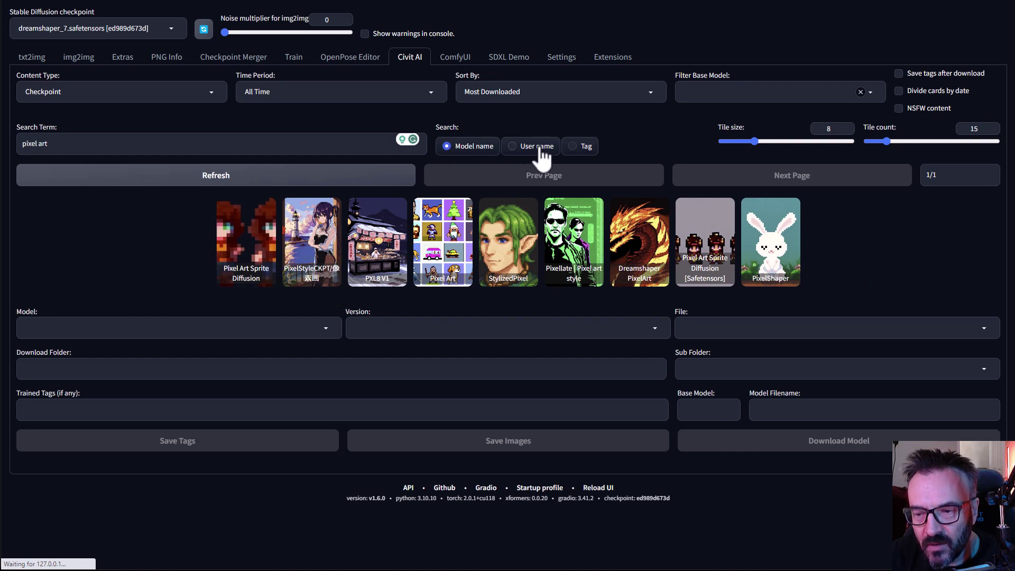
pyautogui.click(572, 146)
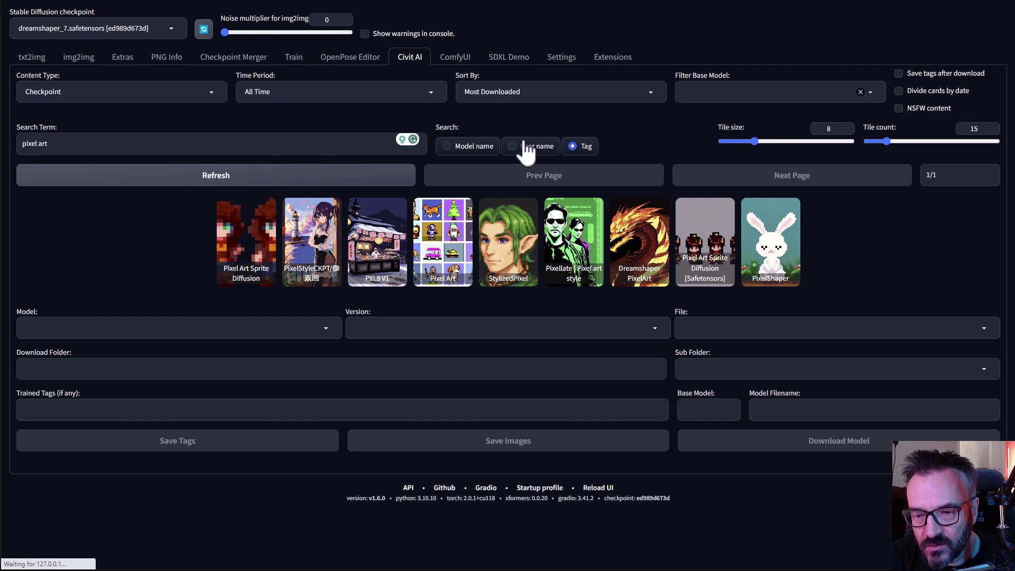
pyautogui.click(212, 178)
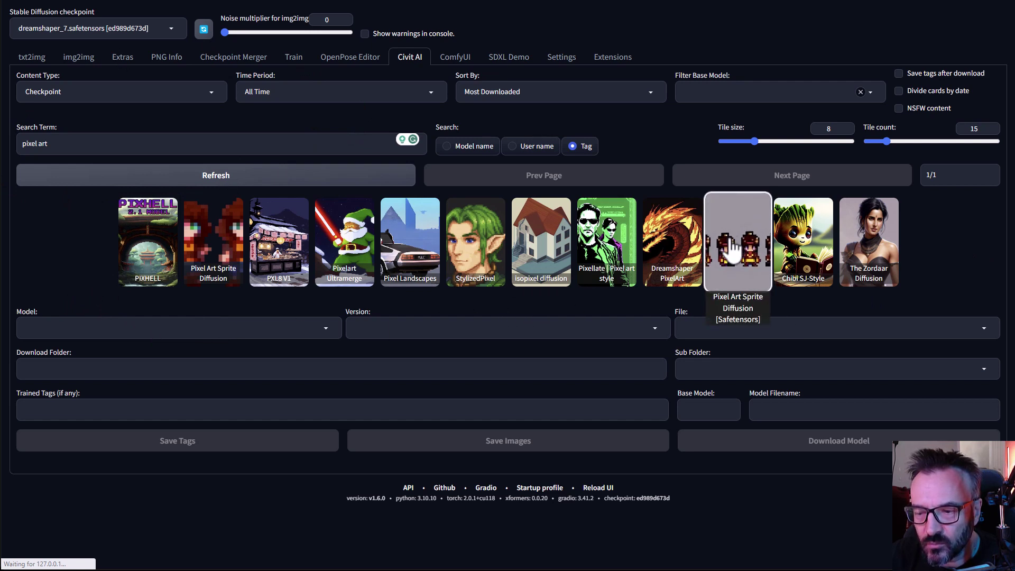
# Load Pixel Art Sprite Diffusion [Safetensors] details and scroll through its info and sample images.
pyautogui.click(731, 249)
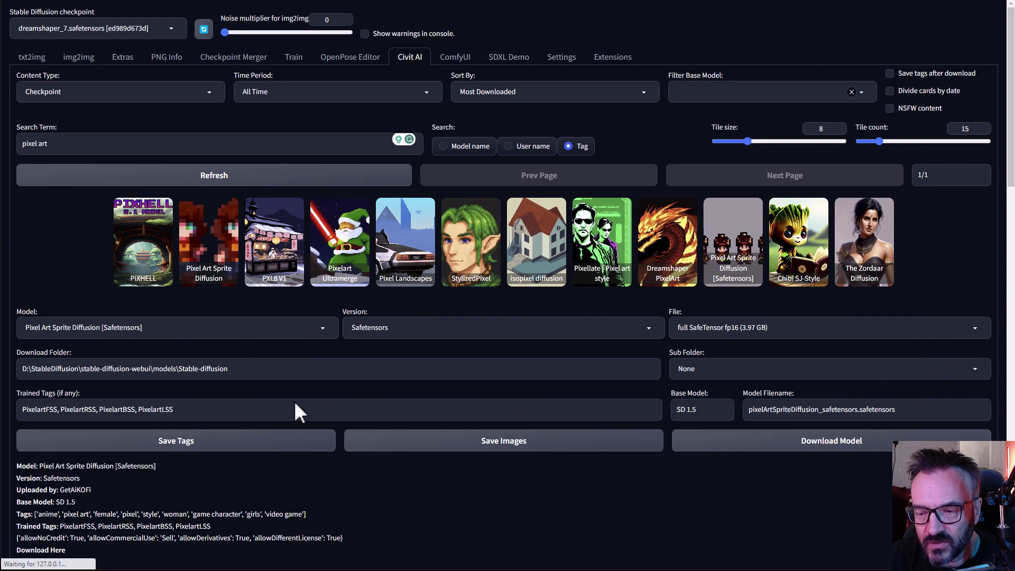
pyautogui.scroll(-4, 296, 412)
pyautogui.scroll(-6, 144, 230)
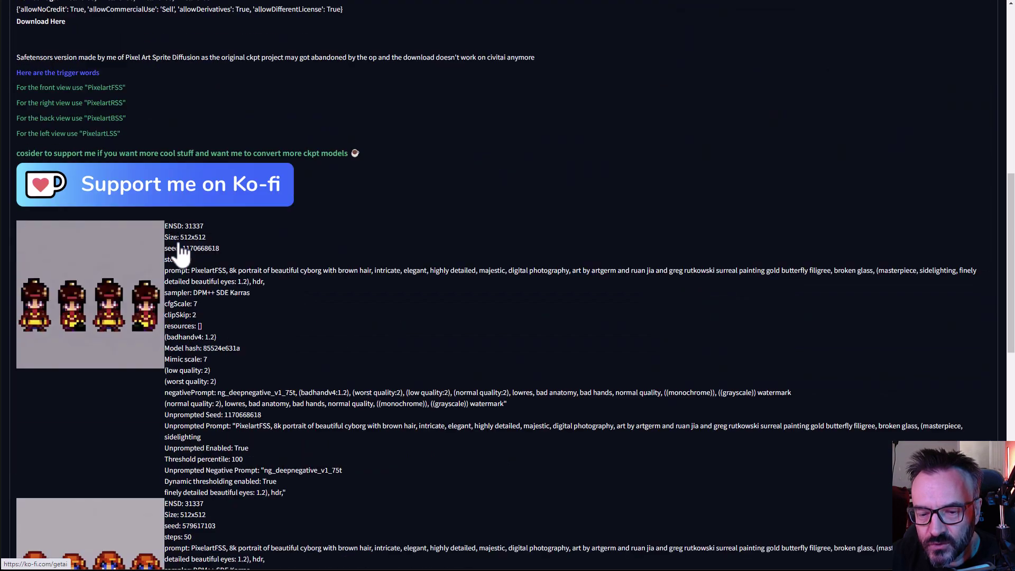
pyautogui.scroll(-1, 153, 367)
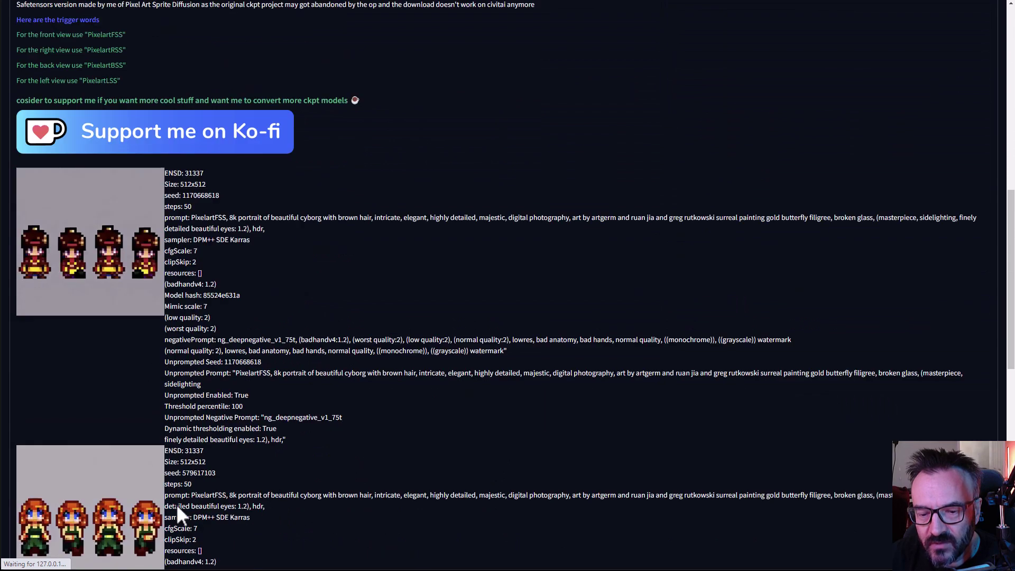
pyautogui.scroll(-2, 176, 503)
pyautogui.scroll(-2, 320, 399)
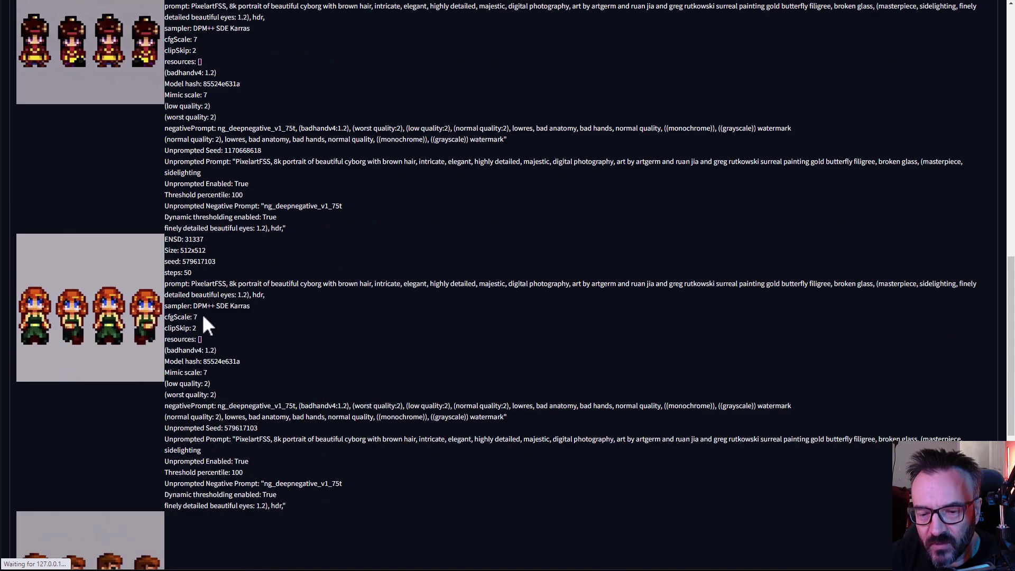
pyautogui.scroll(-3, 256, 451)
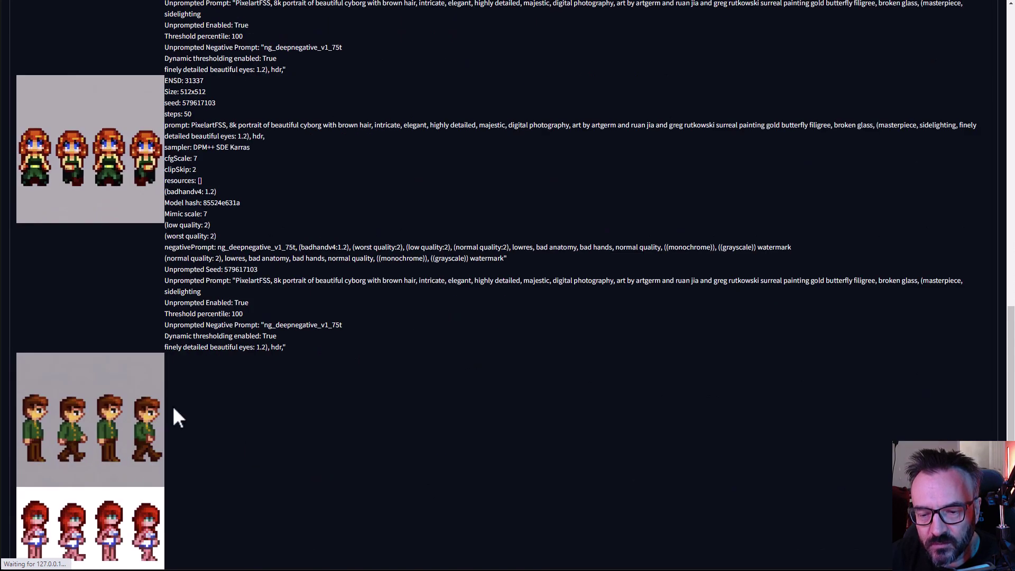
pyautogui.scroll(15, 266, 339)
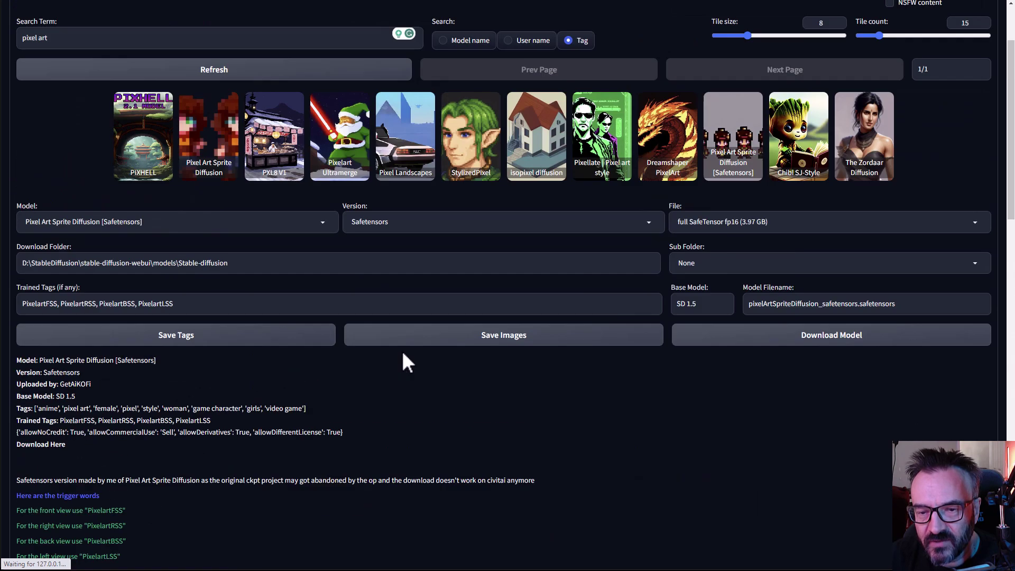
pyautogui.scroll(2, 407, 362)
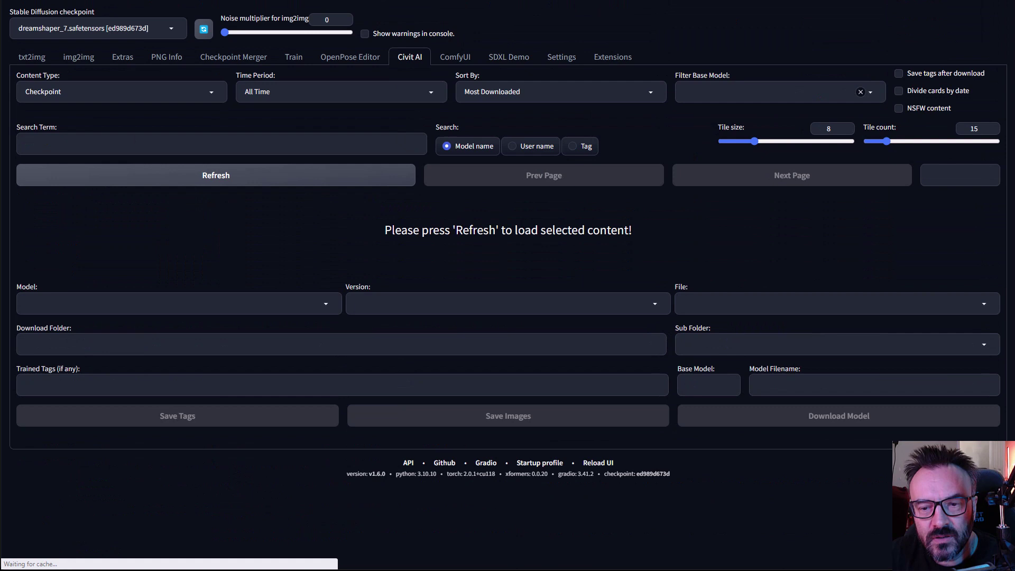
# Enter 'anime' into the Civit AI browser's Search Term field.
pyautogui.click(156, 147)
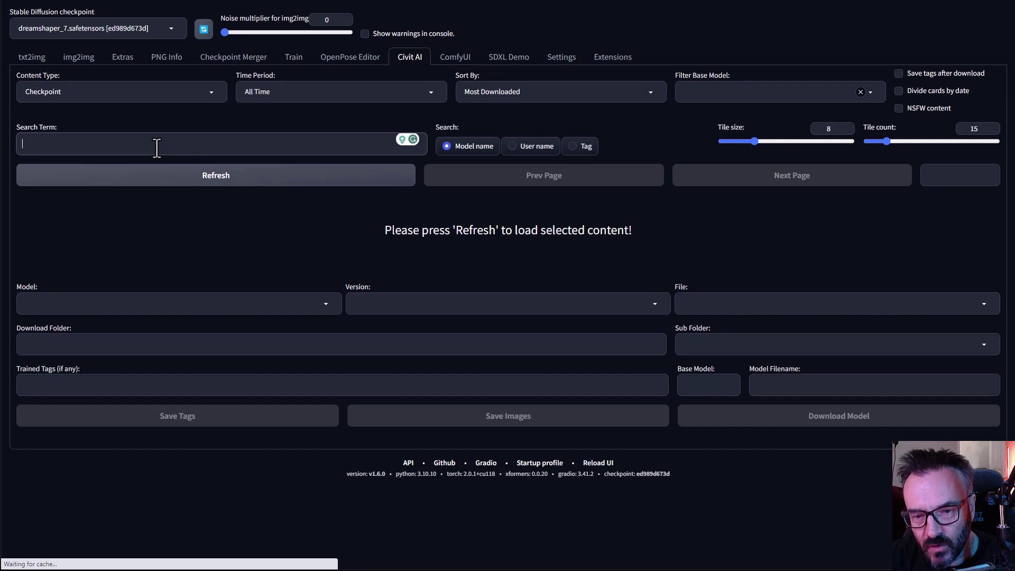
pyautogui.write('anime')
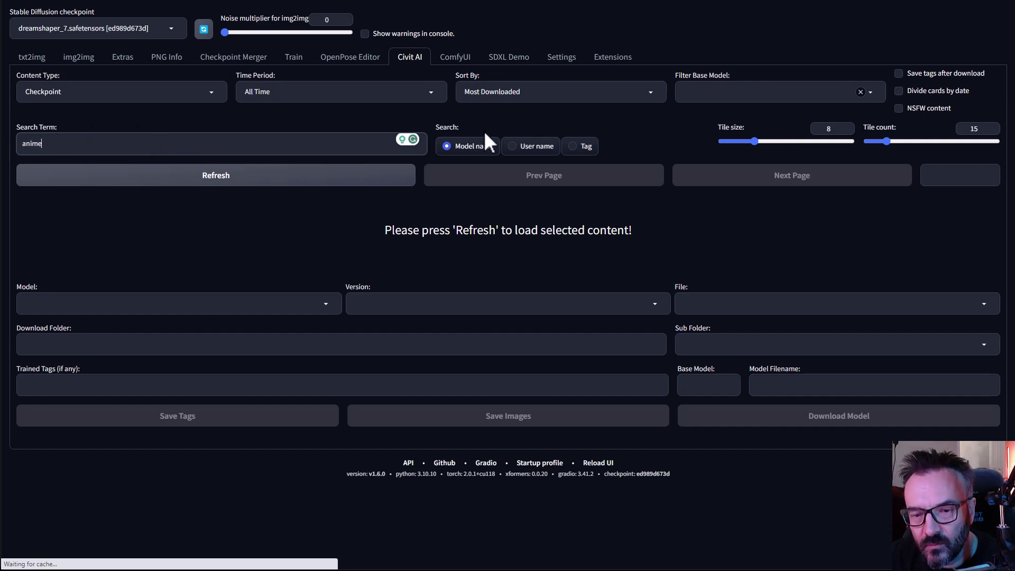
pyautogui.click(578, 154)
# Refresh a Tag search for 'anime' (169 pages of checkpoints) and select the Counterfeit-V3.0 card.
pyautogui.click(577, 151)
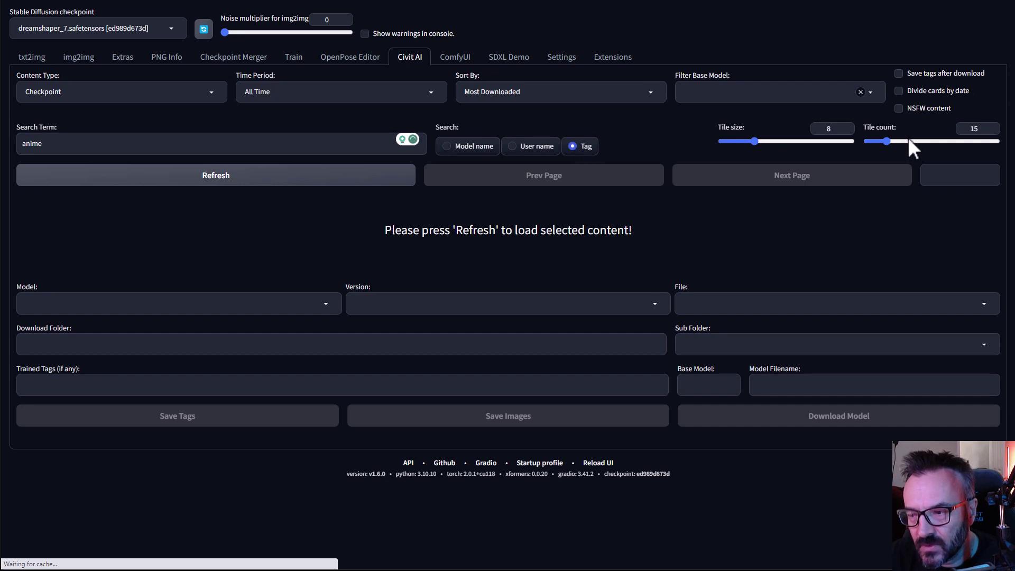
pyautogui.click(342, 180)
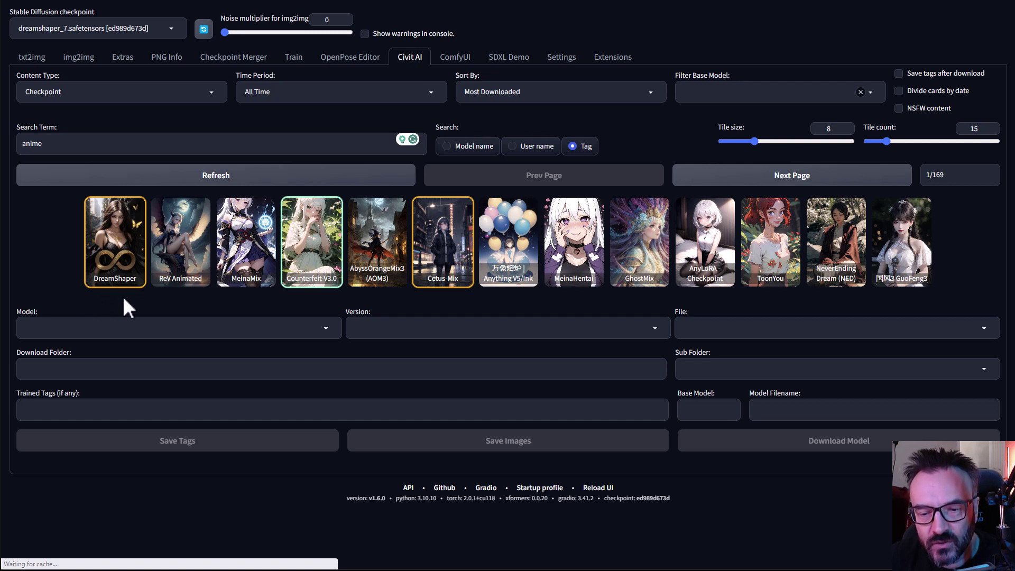
pyautogui.click(299, 249)
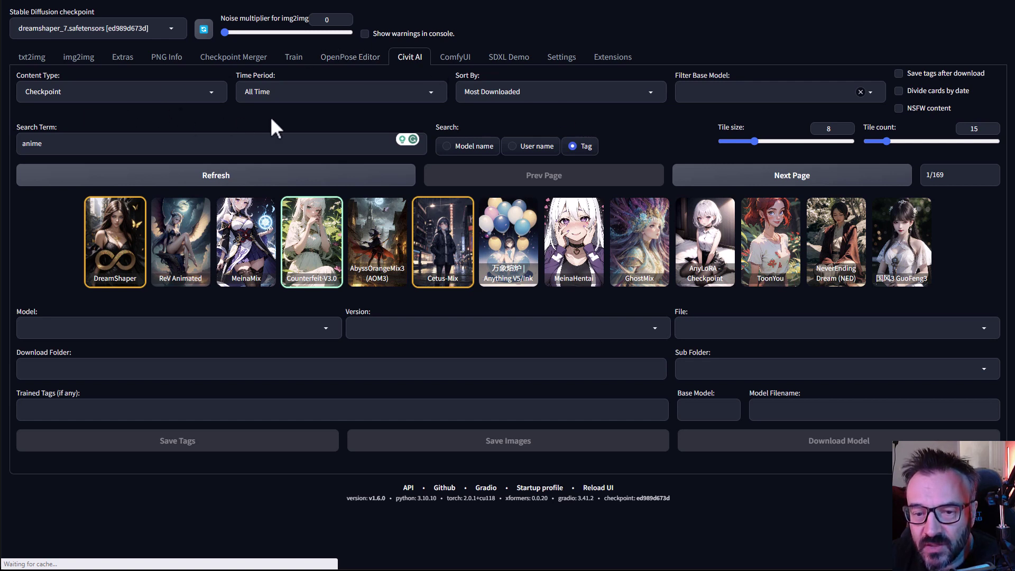
pyautogui.click(427, 94)
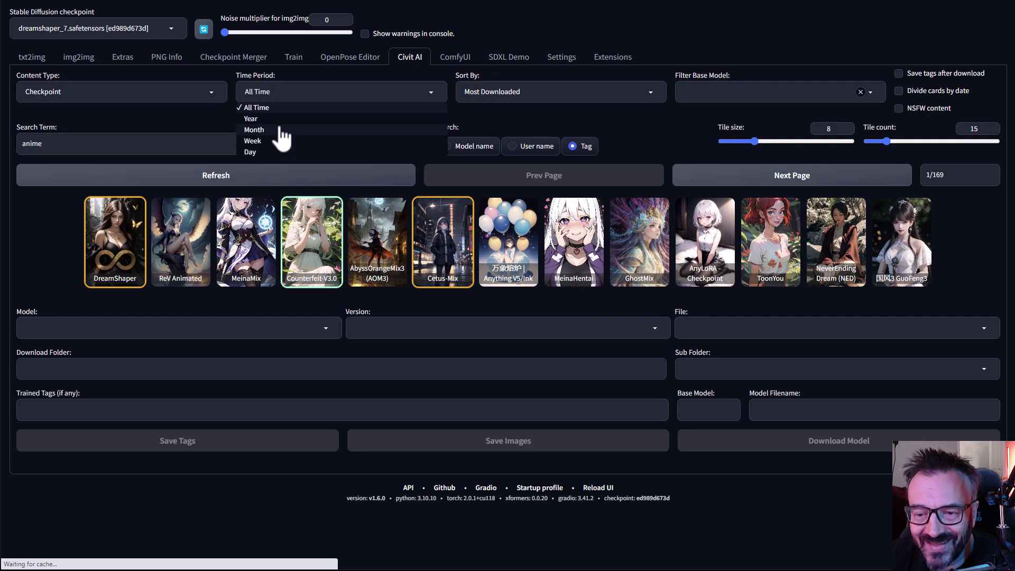
pyautogui.click(627, 112)
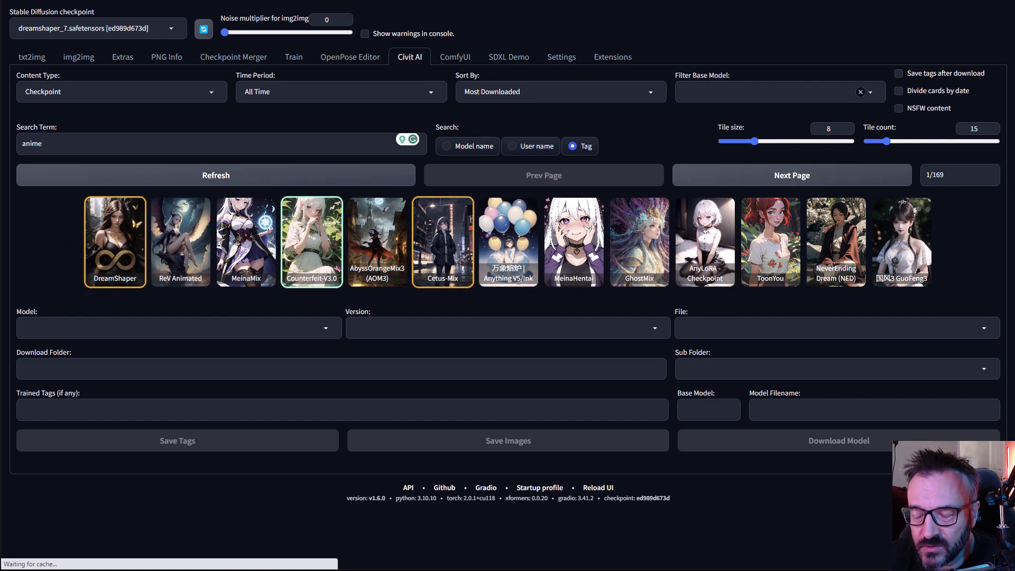
pyautogui.click(652, 91)
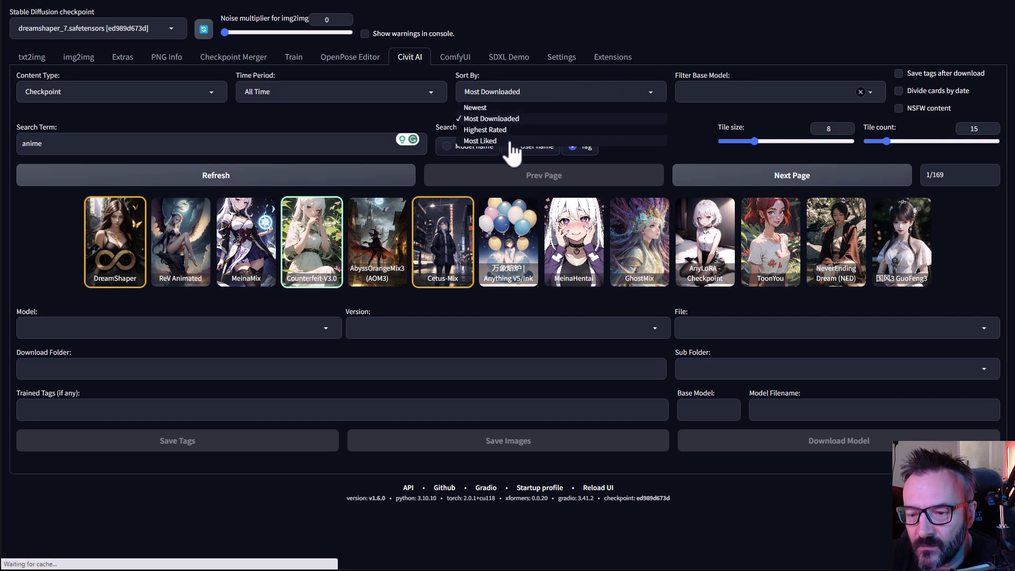
pyautogui.click(658, 22)
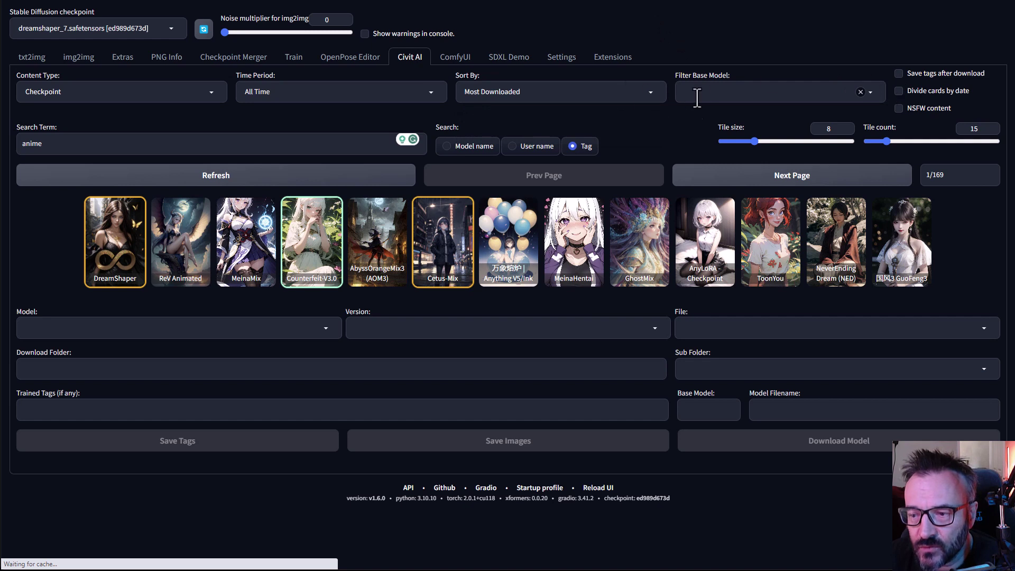
pyautogui.click(869, 93)
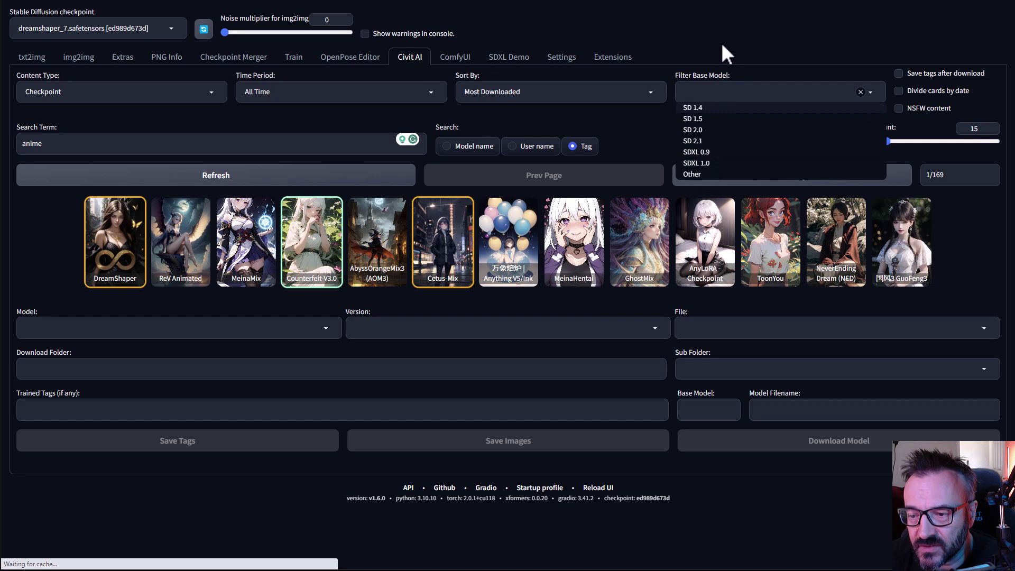
pyautogui.press('Escape')
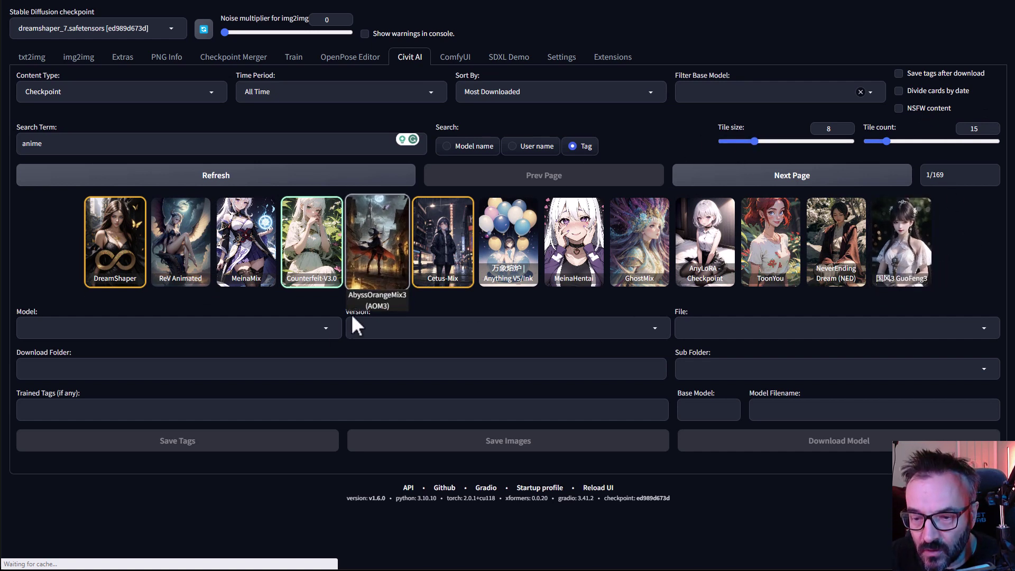
# Show Counterfeit-V3.0 details (v3.0, SD 1.5, 5.28 GB SafeTensor) and scroll through its example image.
pyautogui.click(297, 258)
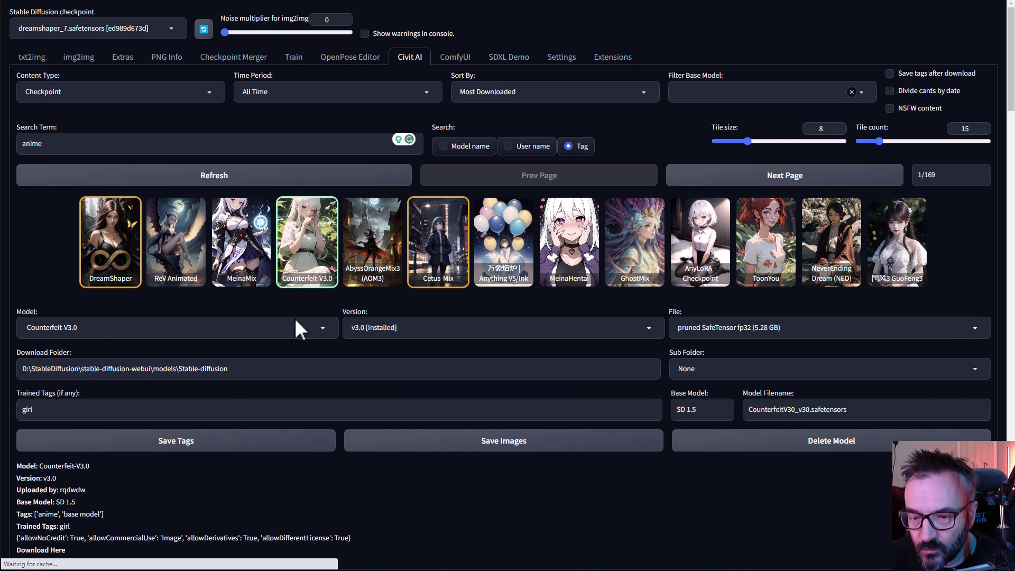
pyautogui.scroll(-2, 338, 436)
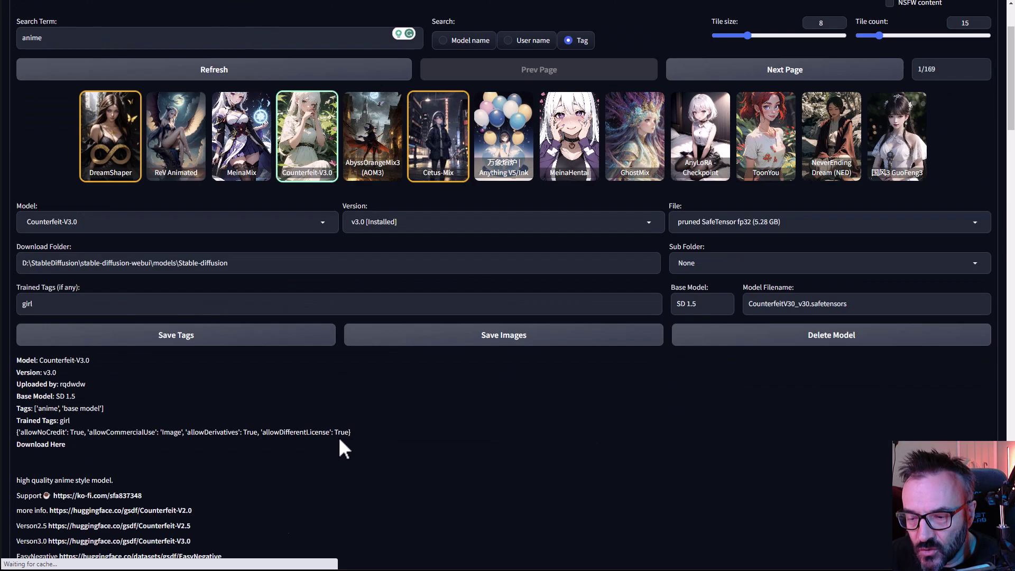
pyautogui.scroll(-5, 340, 441)
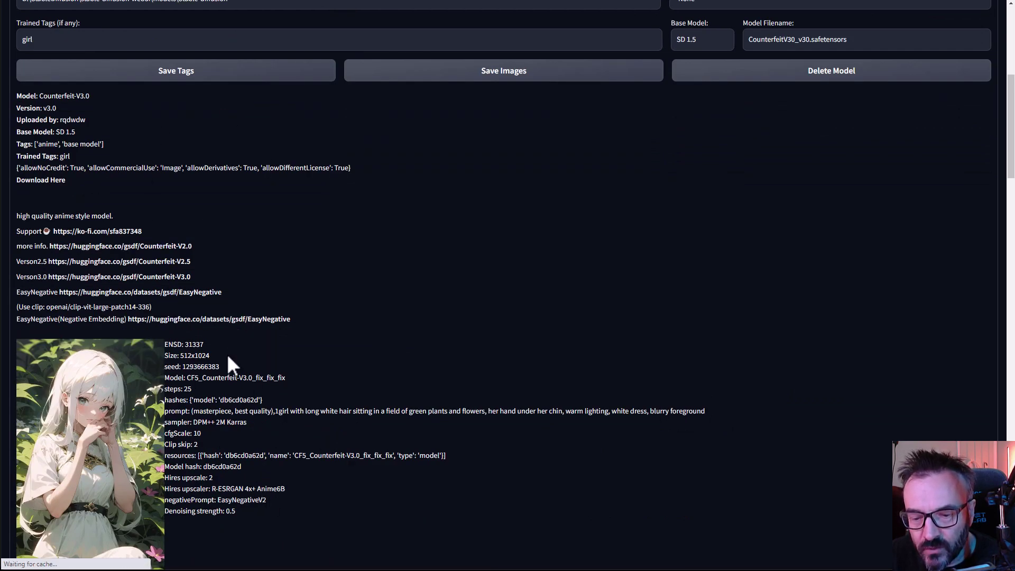
pyautogui.scroll(7, 68, 283)
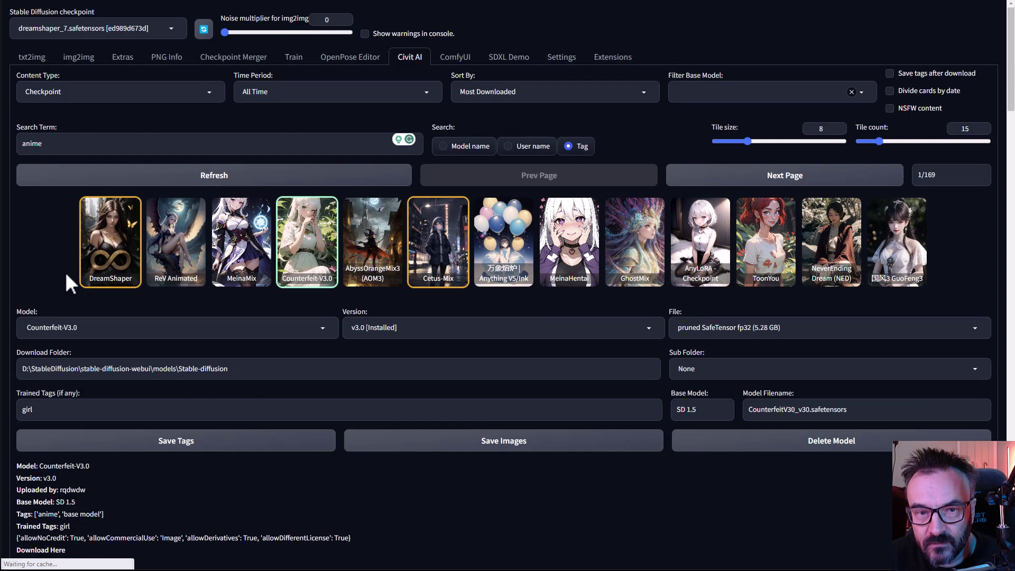
# Change the Civit AI browser's Content Type from Checkpoint to LORA.
pyautogui.click(210, 94)
pyautogui.click(51, 120)
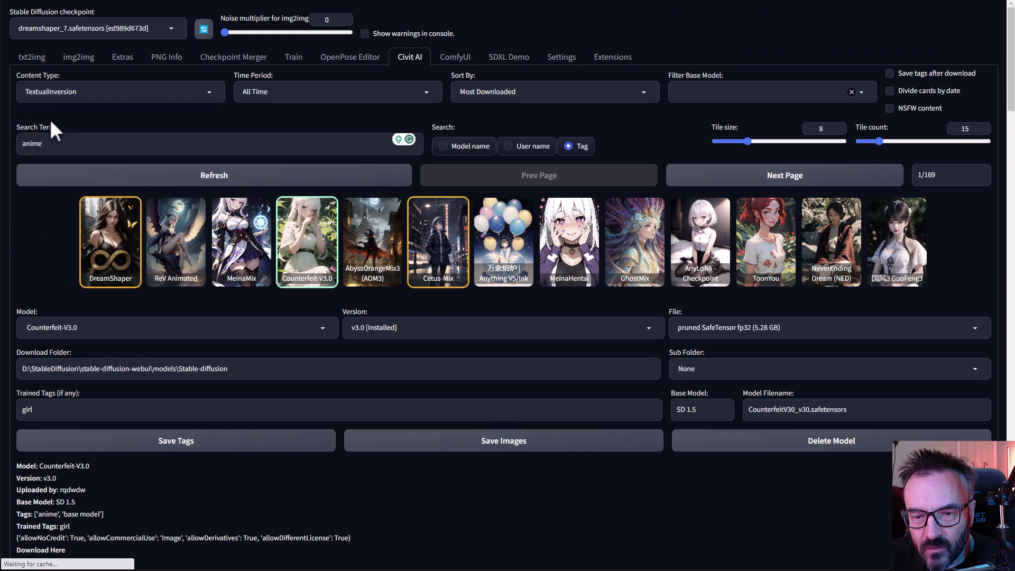
pyautogui.click(211, 99)
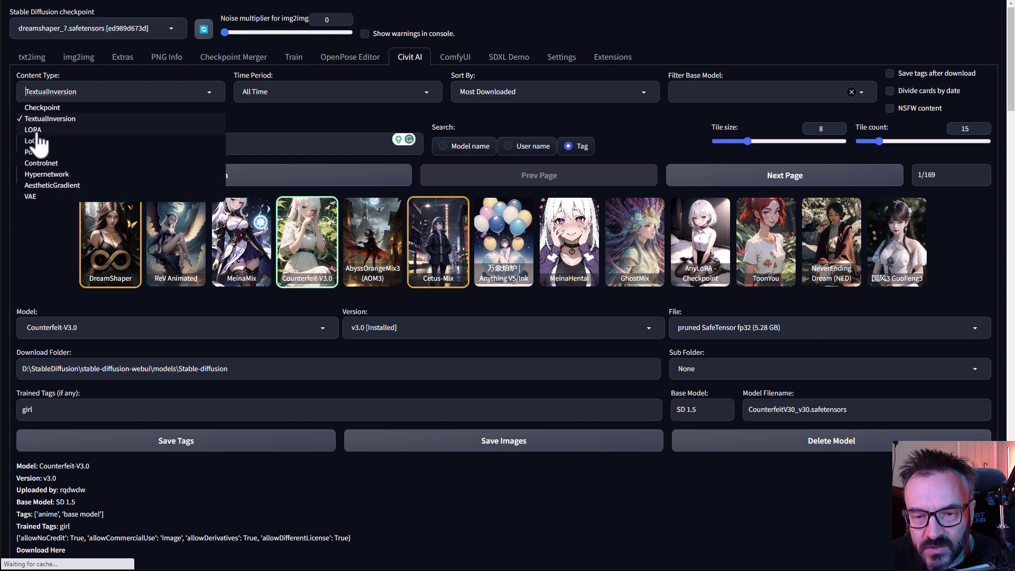
pyautogui.moveTo(45, 129); pyautogui.dragTo(37, 133)
pyautogui.click(155, 118)
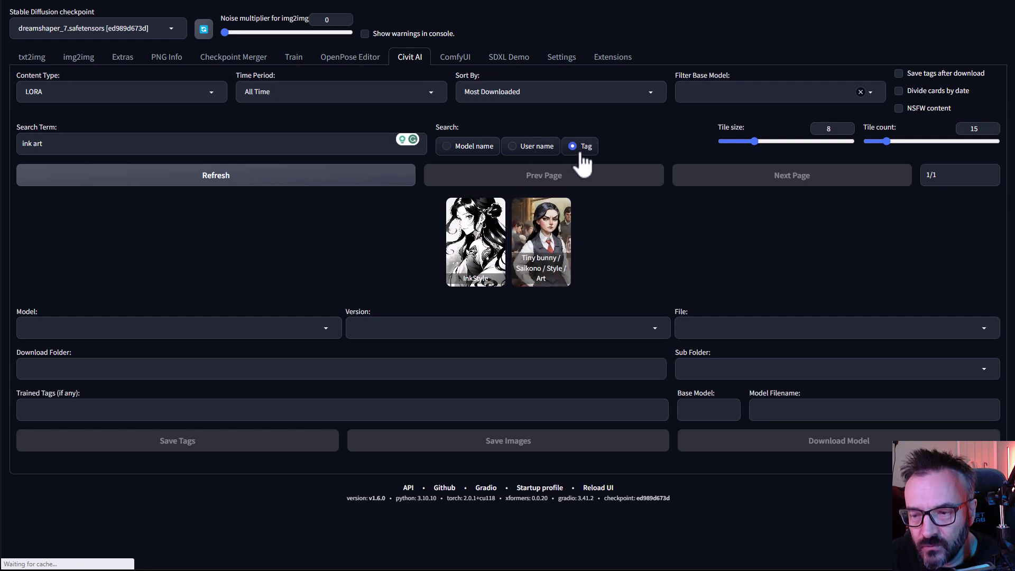
# Download InkStyle v1.0 from its details card as the 36.11 MB InkB-10.safetensors LoRA.
pyautogui.click(473, 240)
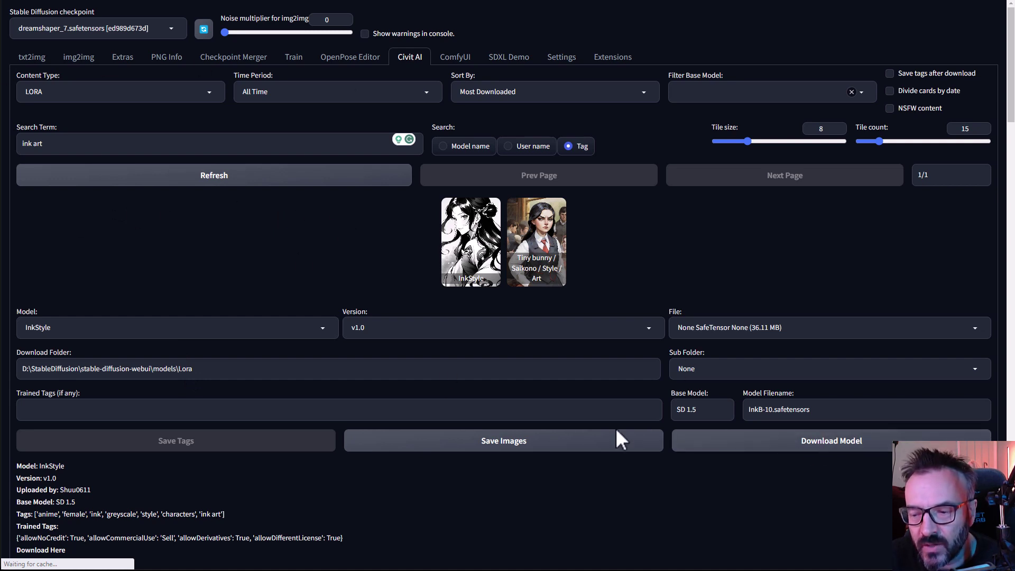
pyautogui.click(854, 449)
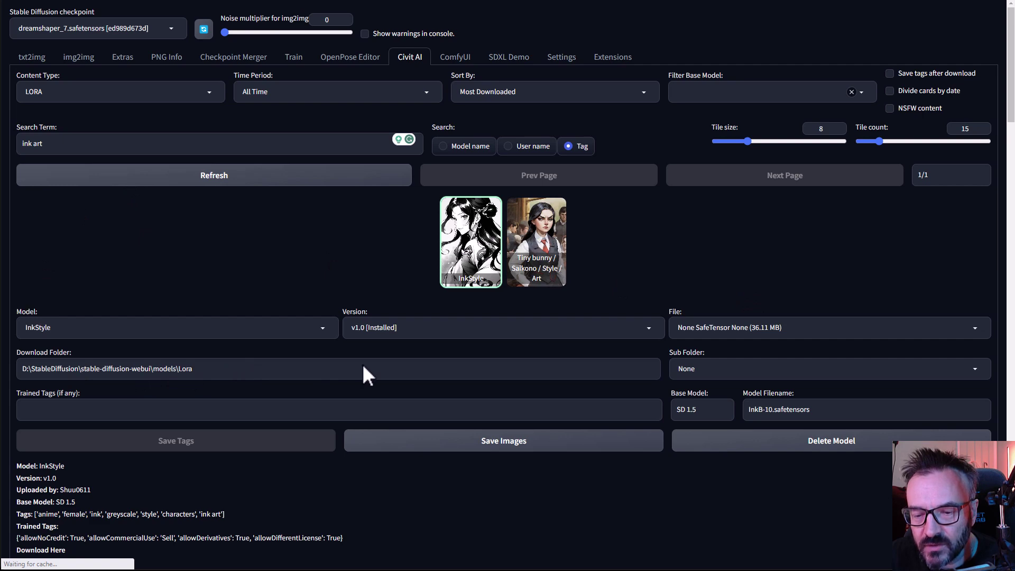
pyautogui.scroll(-4, 226, 270)
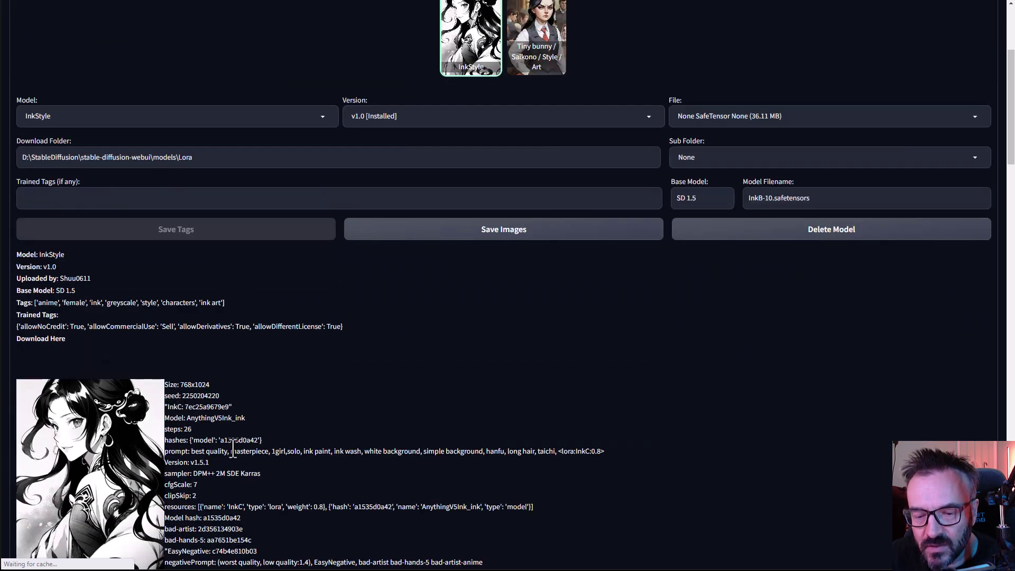
pyautogui.scroll(4, 232, 451)
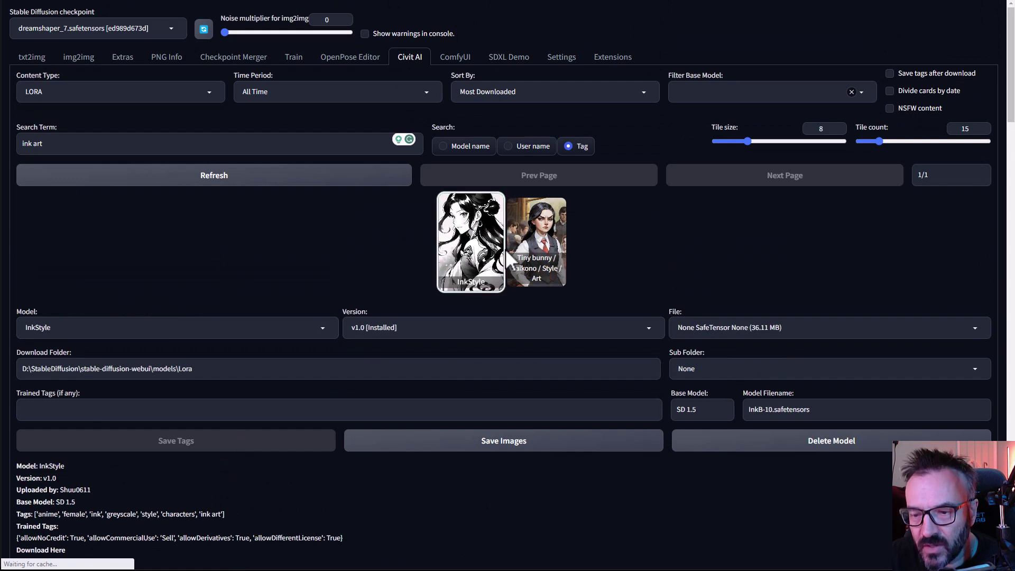
# Refresh txt2img's Lora cards so InkB-10 shows up with its ink-style preview.
pyautogui.click(33, 59)
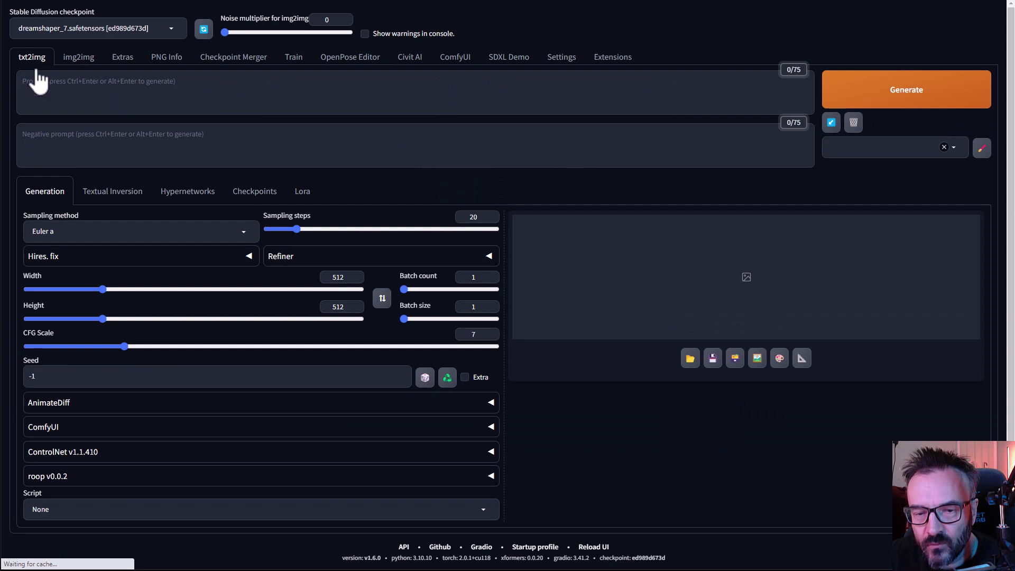
pyautogui.click(311, 197)
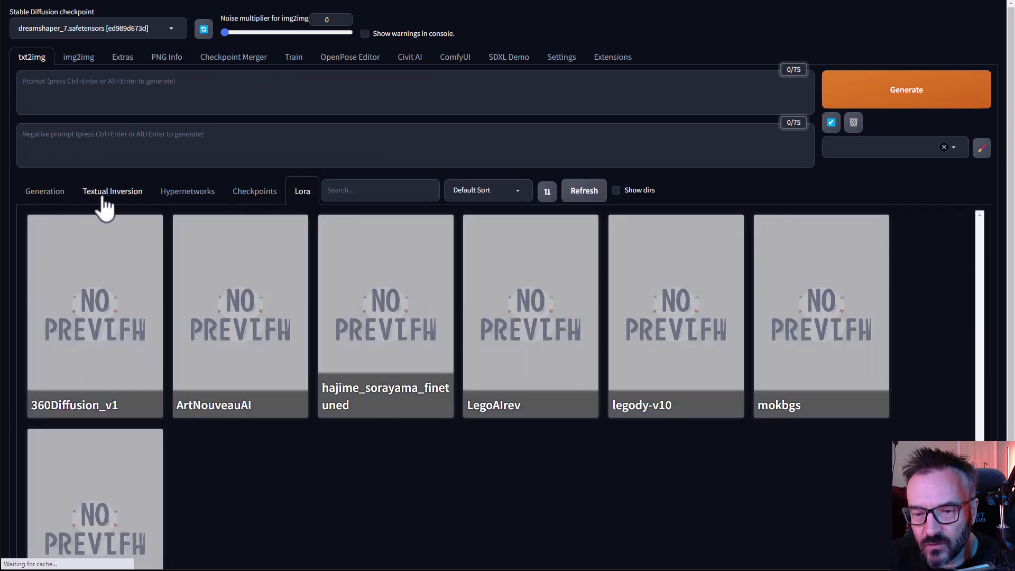
pyautogui.scroll(-2, 347, 353)
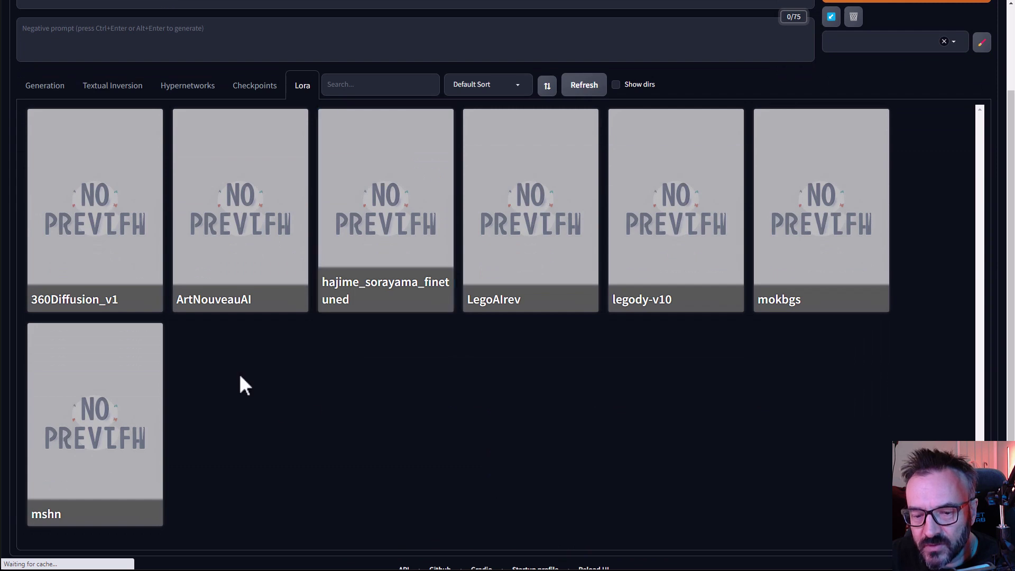
pyautogui.click(570, 89)
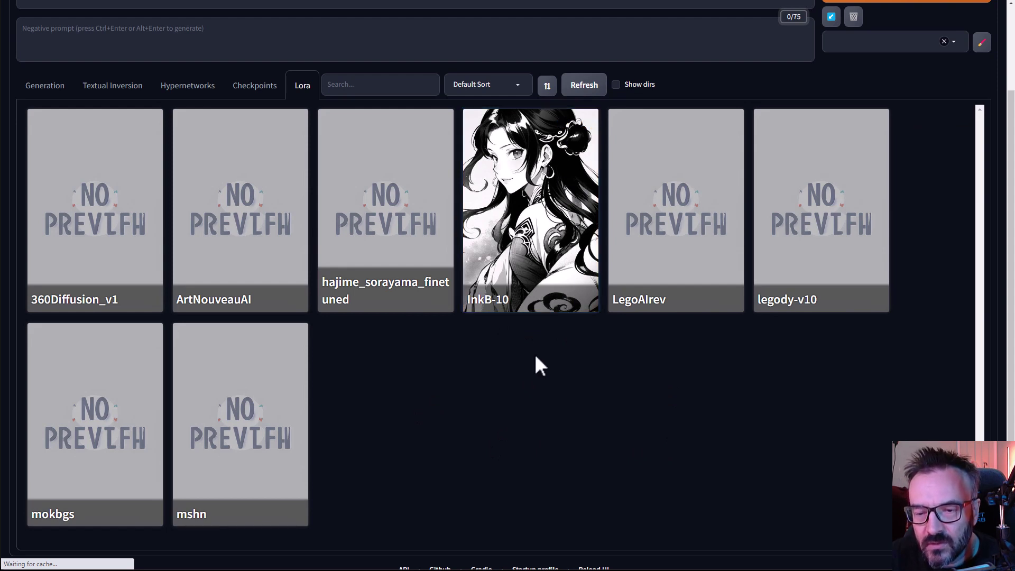
pyautogui.scroll(2, 529, 391)
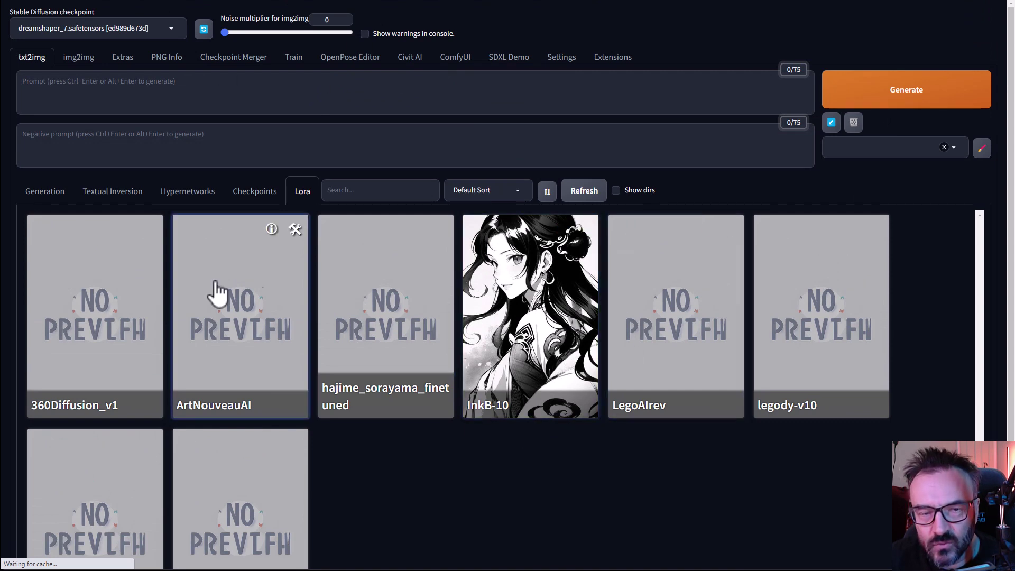
pyautogui.scroll(-1, 331, 401)
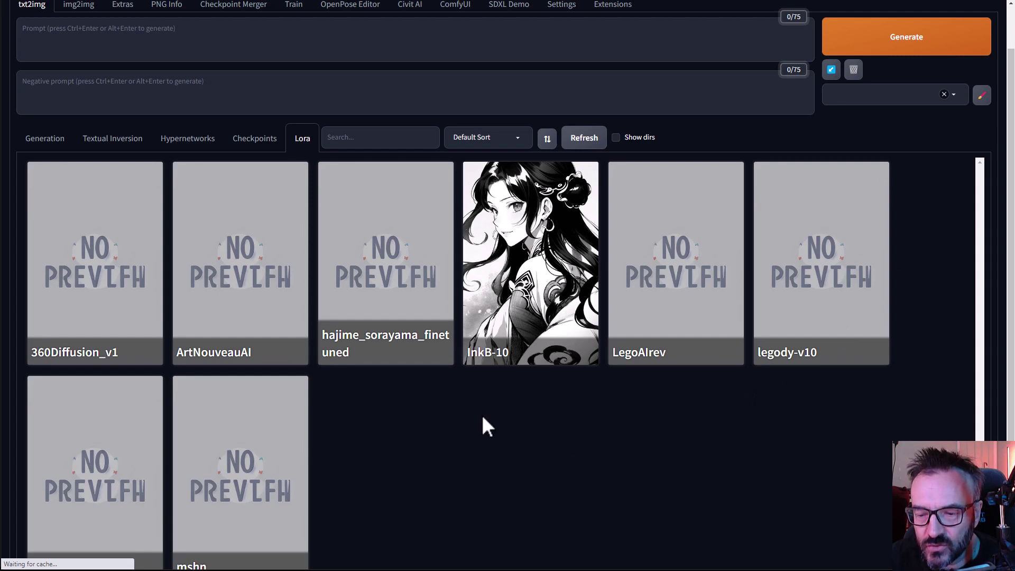
pyautogui.scroll(1, 481, 413)
# Switch back to the Civit AI tab listing InkStyle v1.0 as an installed SD 1.5 LoRA.
pyautogui.click(410, 58)
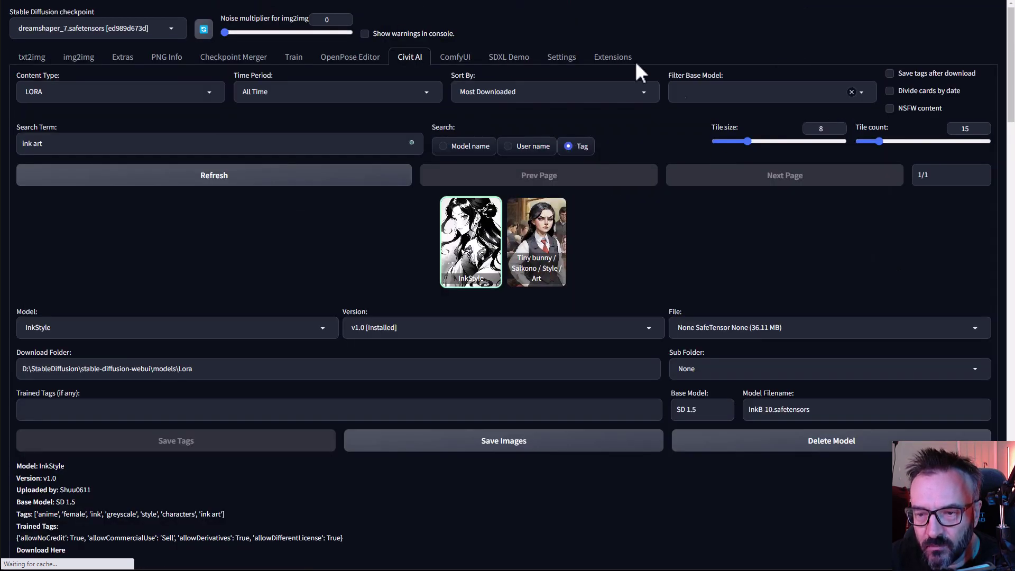